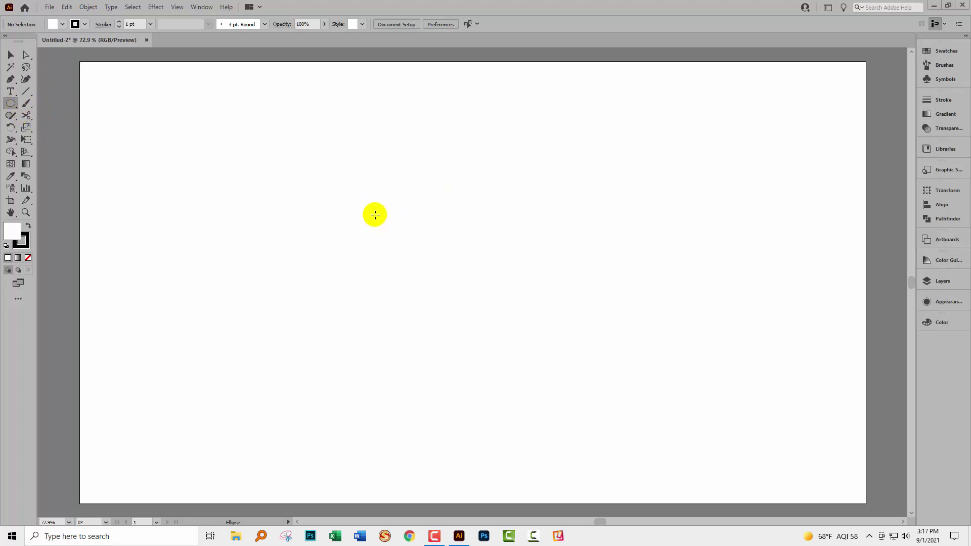
Draw a circle about 657 px in diameter near the middle of the artboard and fill it with salmon pink.
click(10, 103)
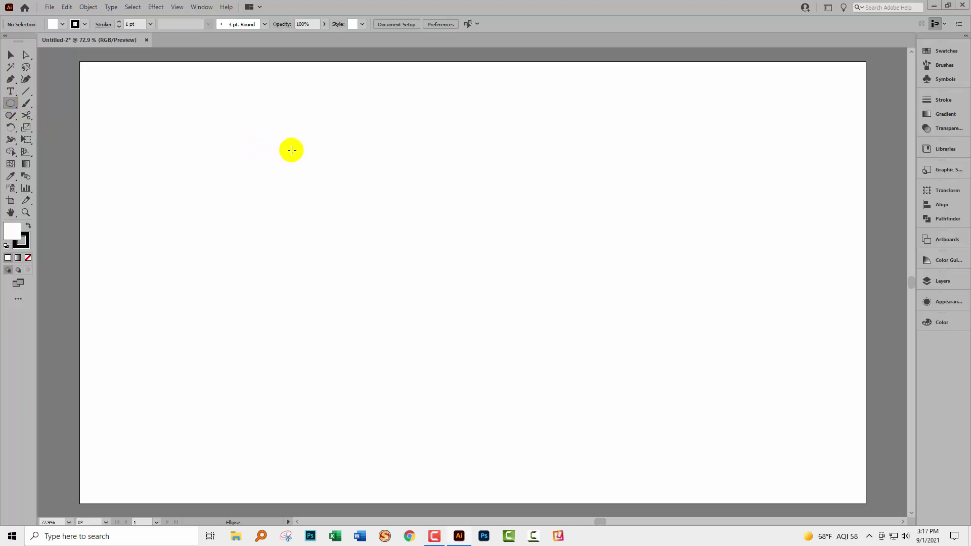
mouse_move(291, 150)
mouse_down()
mouse_move(347, 210)
mouse_move(560, 353)
mouse_up()
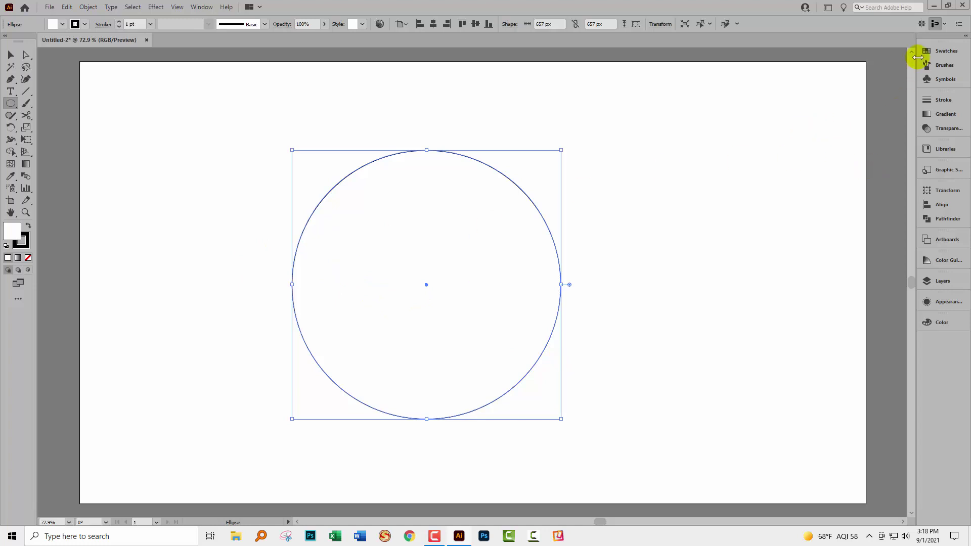
click(945, 53)
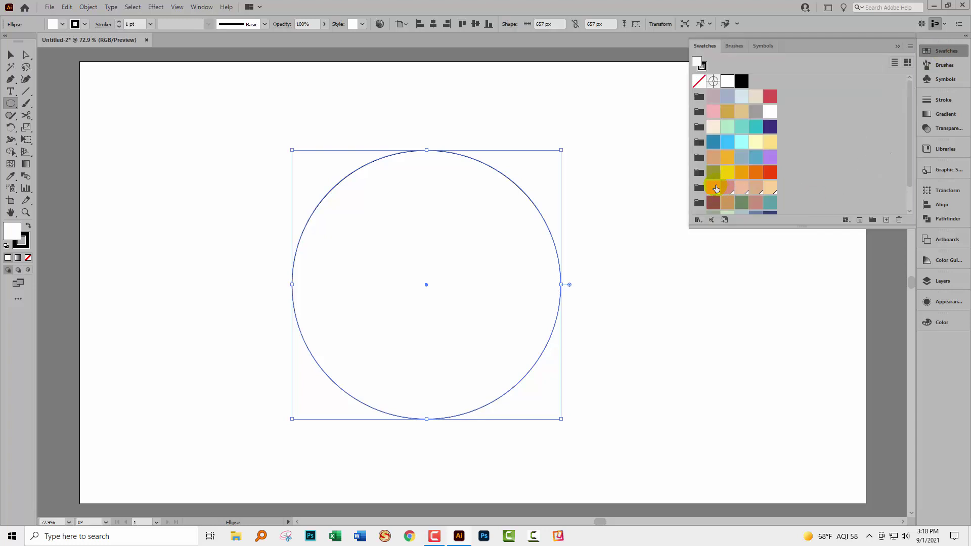
click(713, 189)
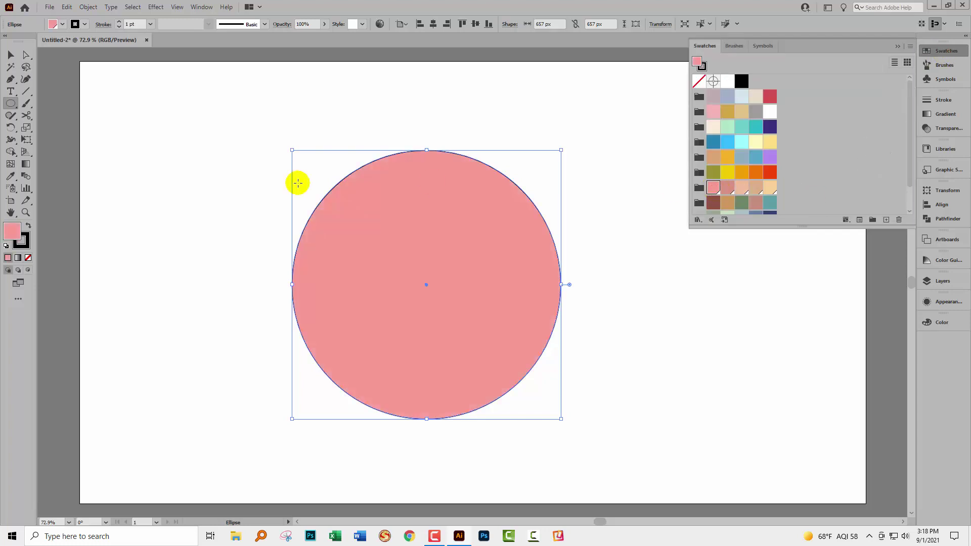
Remove the stroke from the pink circle and make the fill the active colour attribute again.
click(23, 243)
click(7, 257)
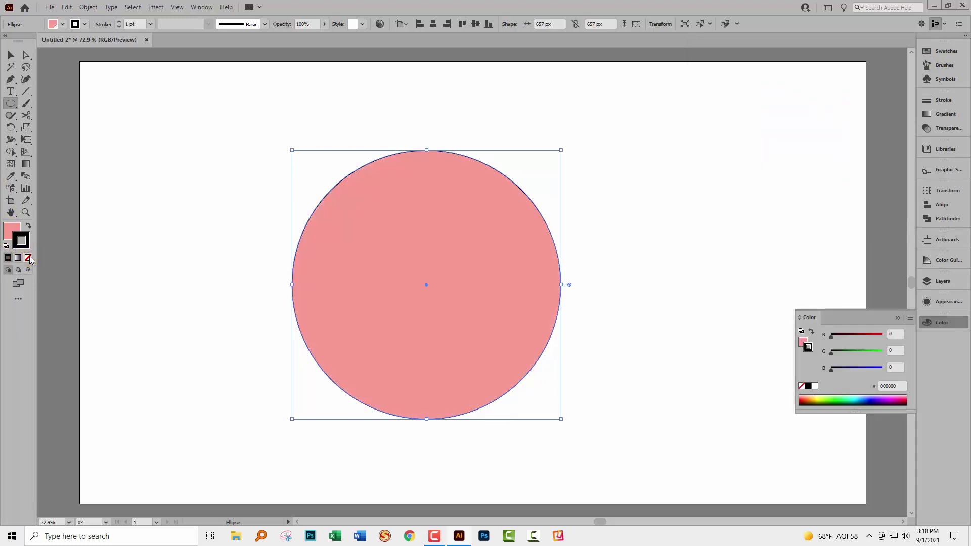
click(28, 258)
click(12, 232)
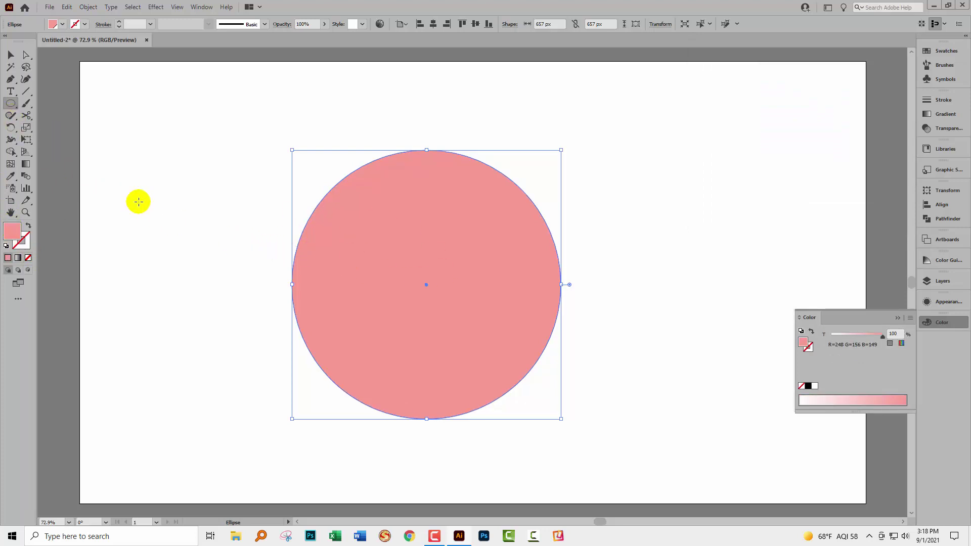
Draw a second circle about 306 px in diameter beside the pink one and fill it with yellow-orange.
drag(141, 201, 231, 326)
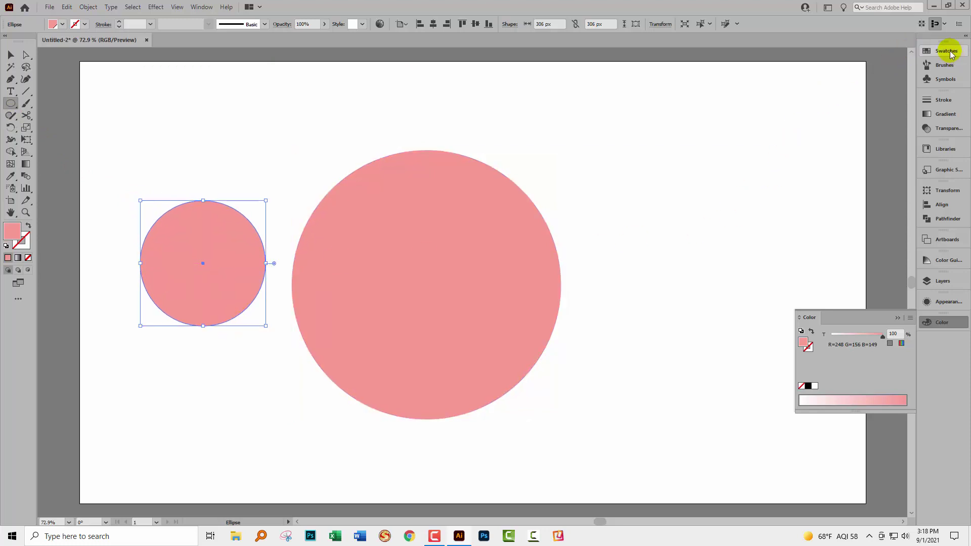
click(945, 51)
click(727, 158)
Move the orange circle onto the pink circle and align both circles' centers horizontally and vertically.
click(11, 55)
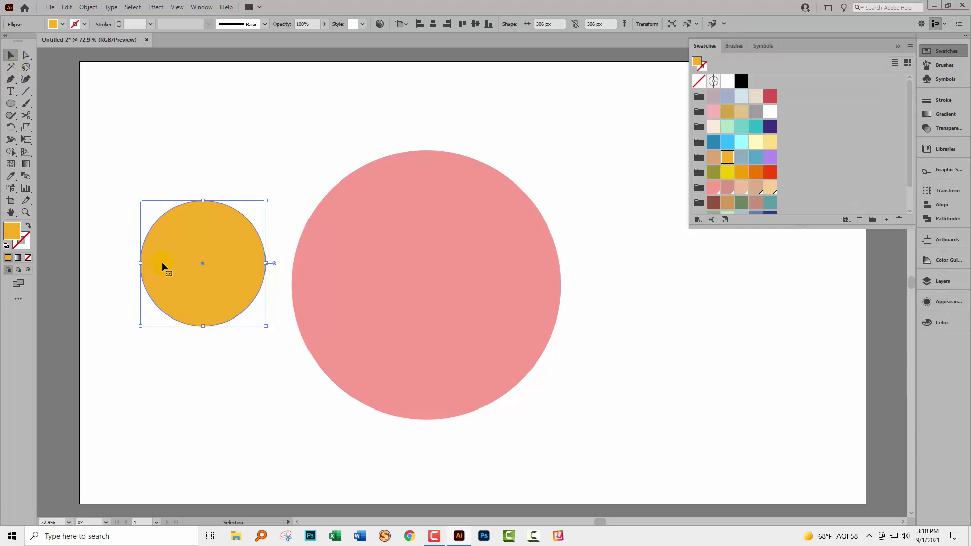
drag(162, 262, 375, 241)
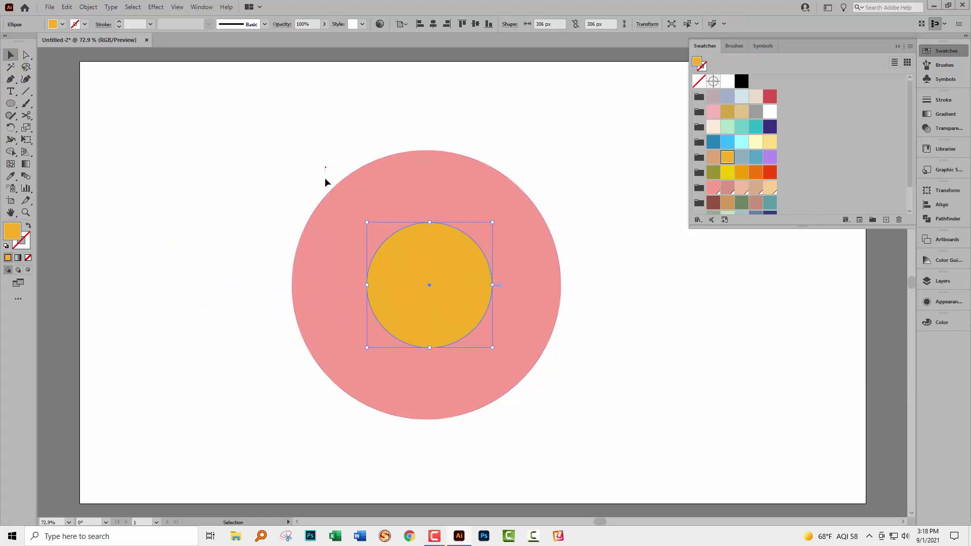
drag(332, 197, 514, 400)
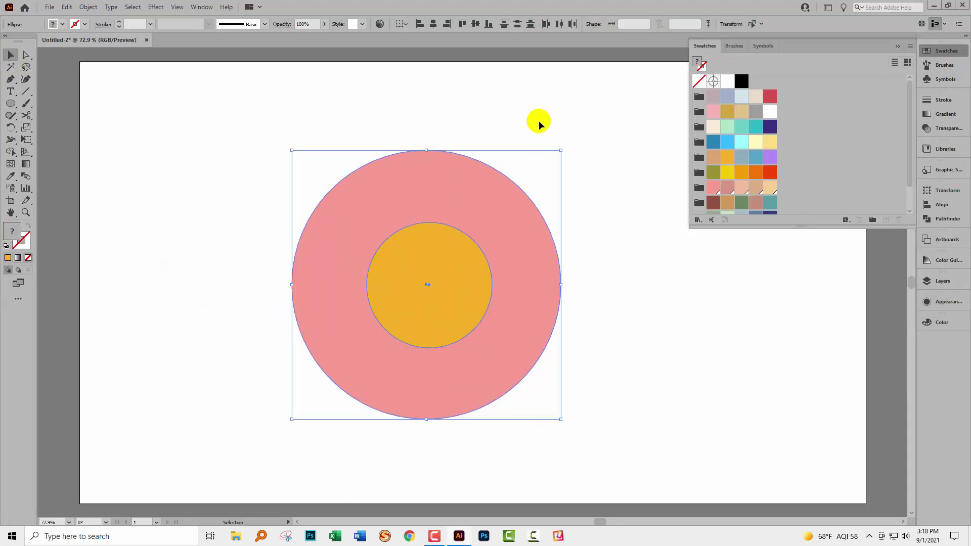
click(433, 25)
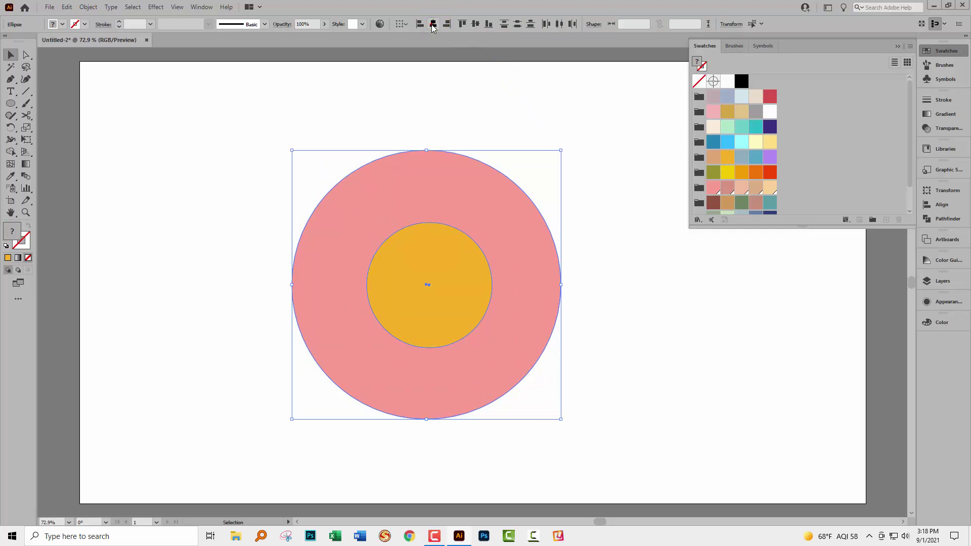
click(476, 24)
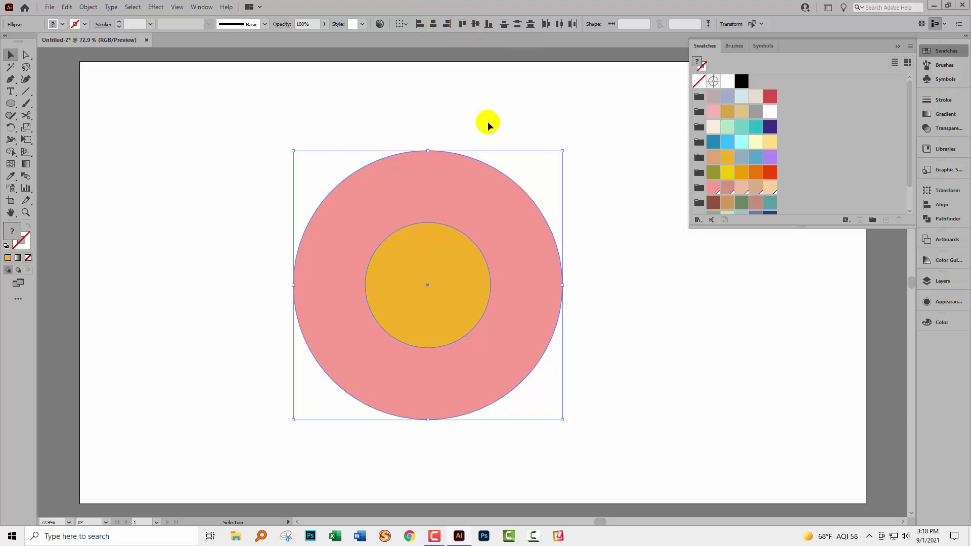
click(200, 8)
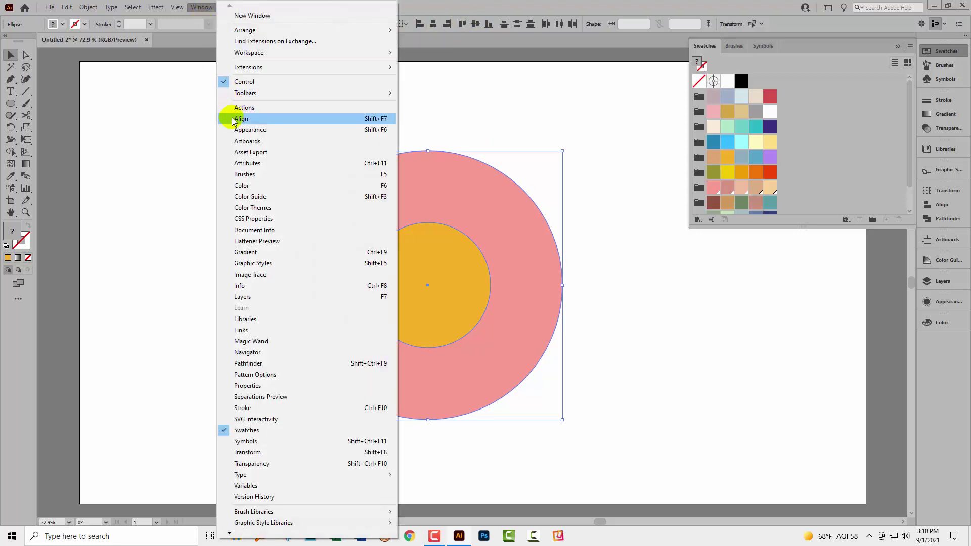
click(409, 3)
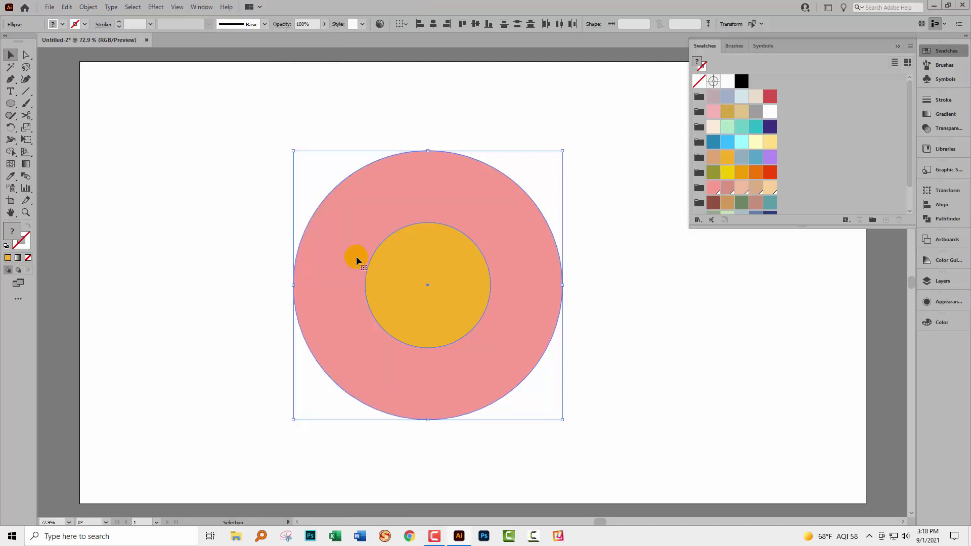
click(895, 43)
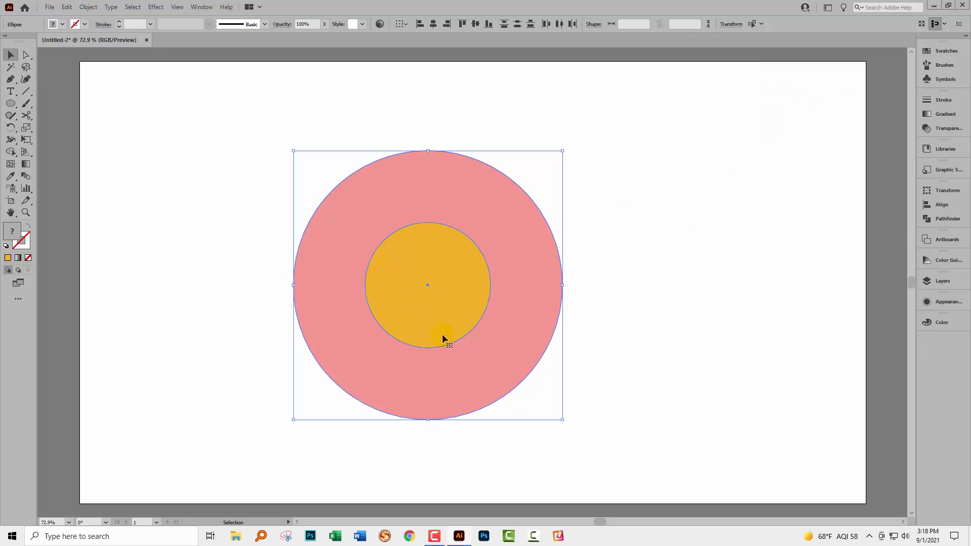
click(252, 284)
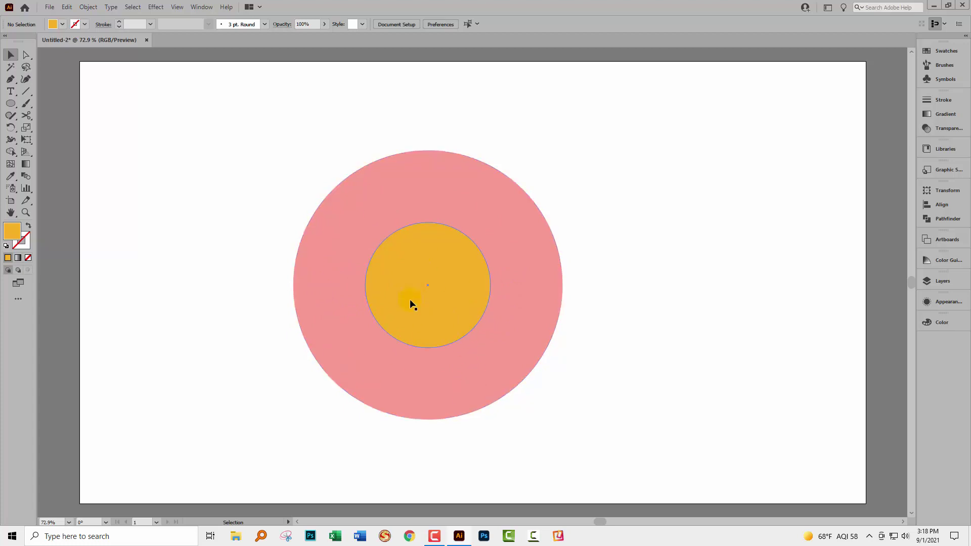
Select both circles and cut the orange circle out of the pink one with Pathfinder's Minus Front.
drag(277, 154, 493, 389)
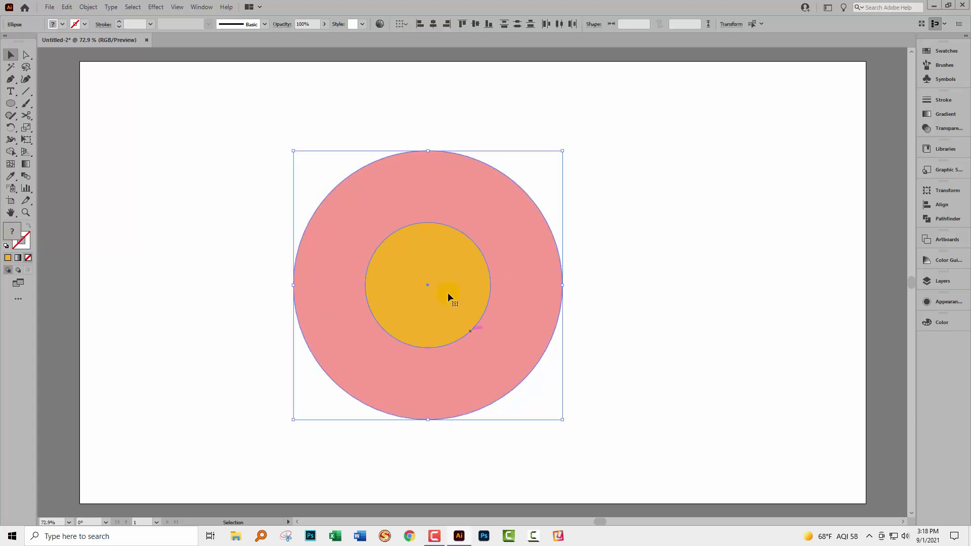
click(927, 222)
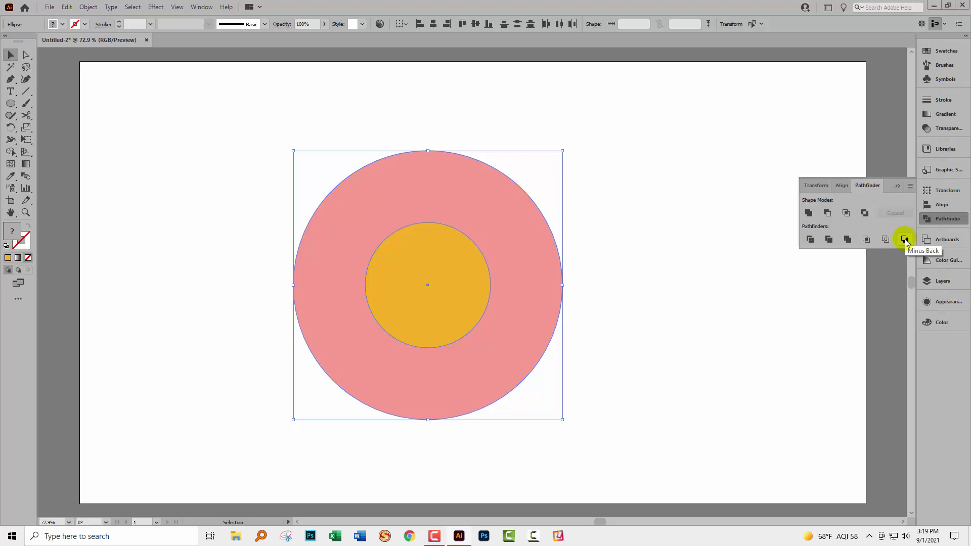
click(827, 213)
click(278, 297)
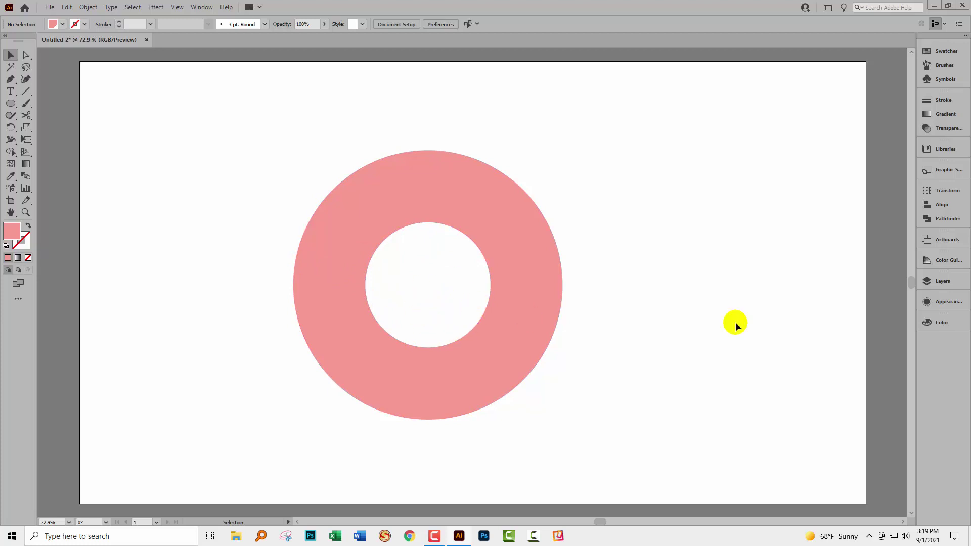
Expand Layer 1 and rename its compound path as Donut.
click(931, 281)
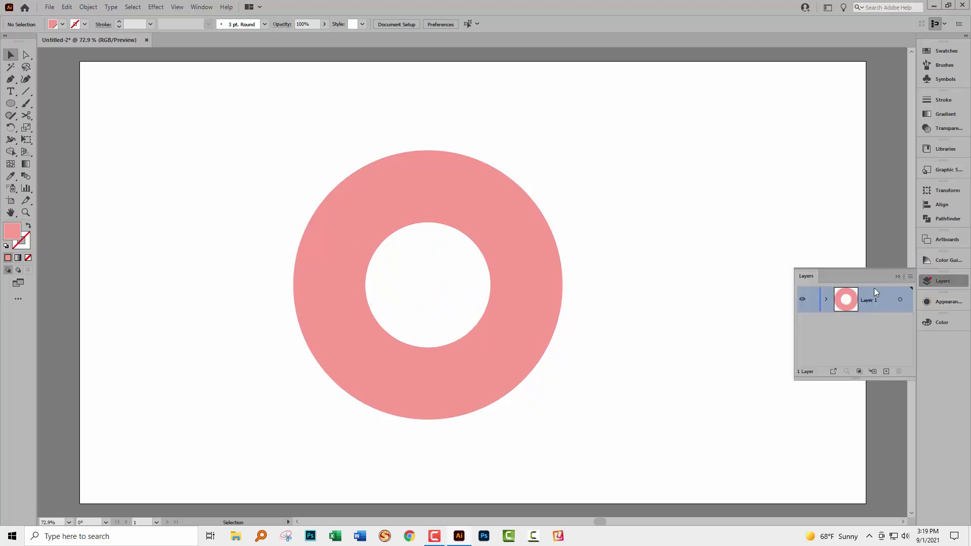
click(824, 300)
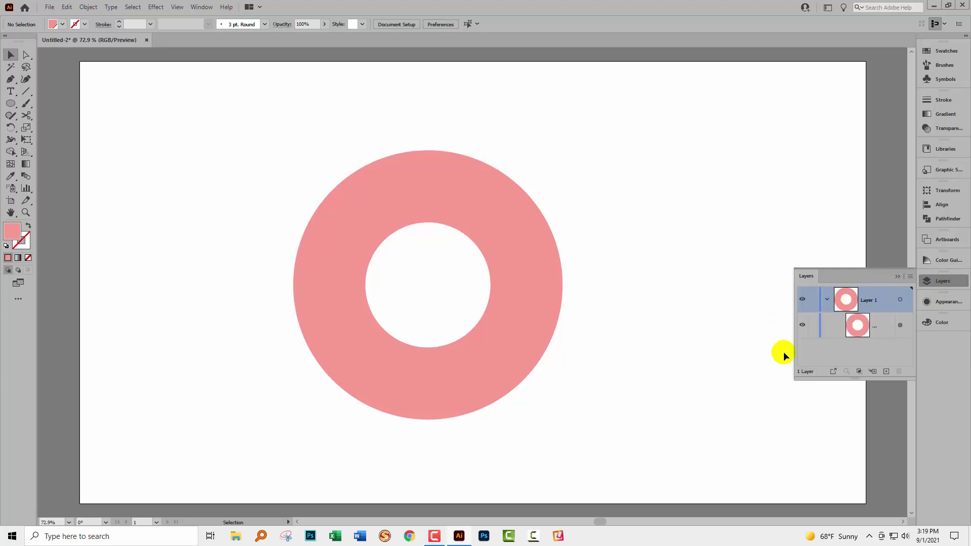
drag(793, 346, 677, 379)
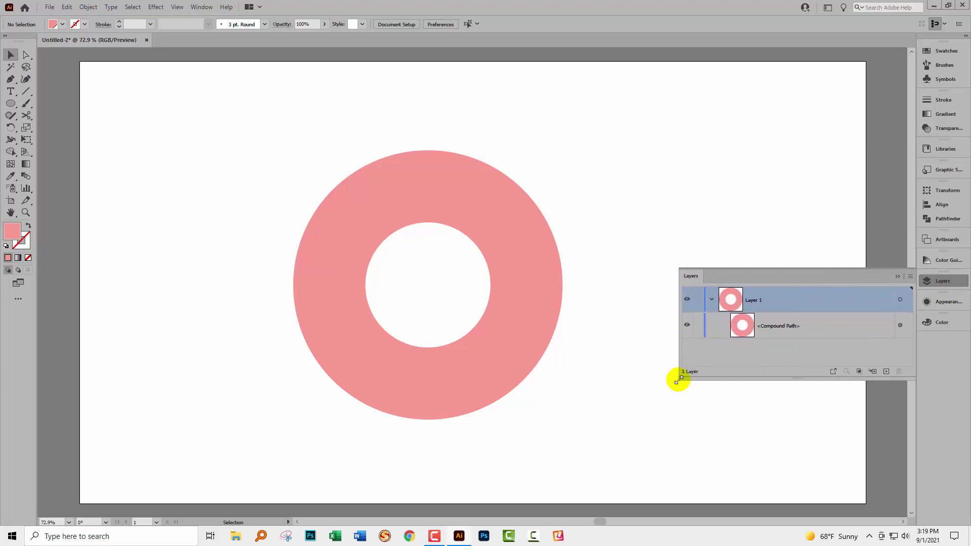
double_click(772, 327)
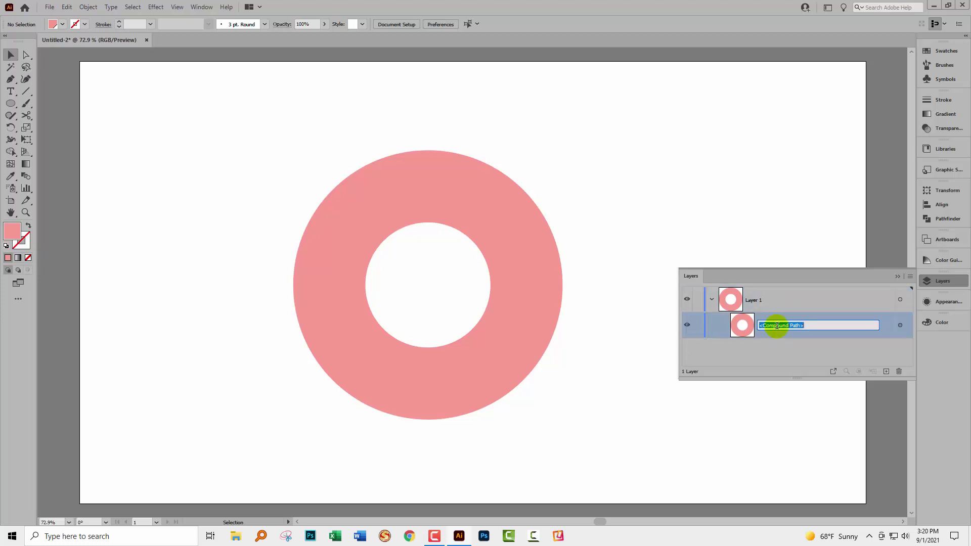
text(Donut)
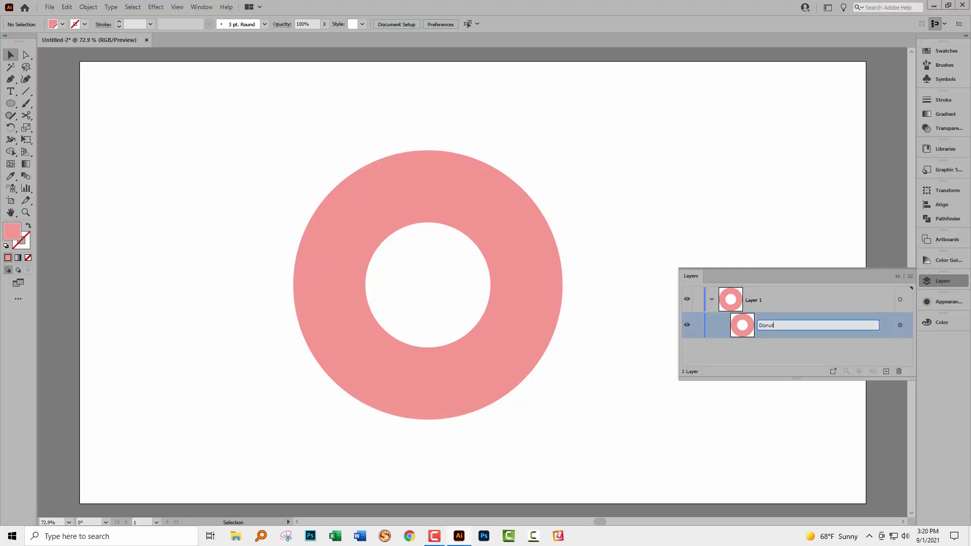
click(777, 328)
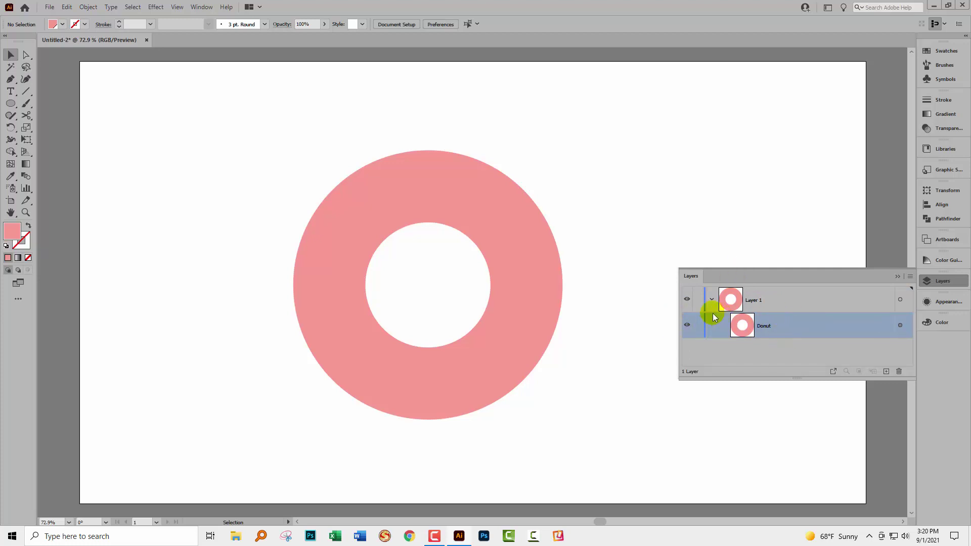
click(744, 328)
drag(678, 379, 718, 417)
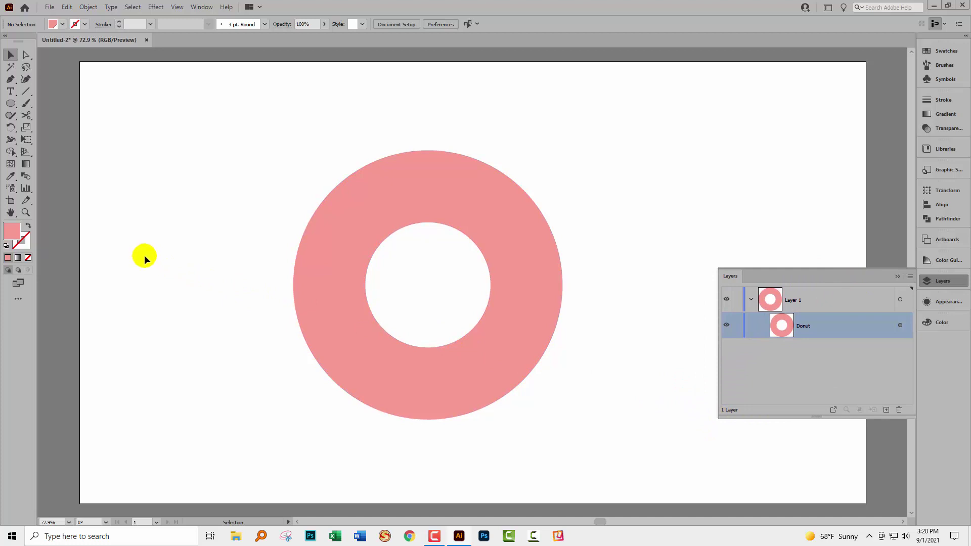
click(897, 277)
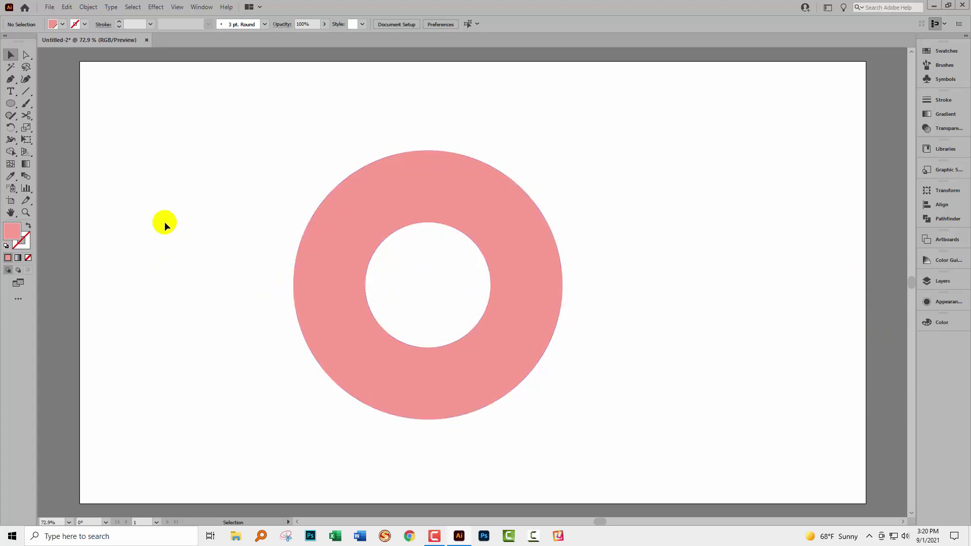
Draw a horizontal line about 1123 px long across the donut and give it a 5 pt black stroke.
click(26, 91)
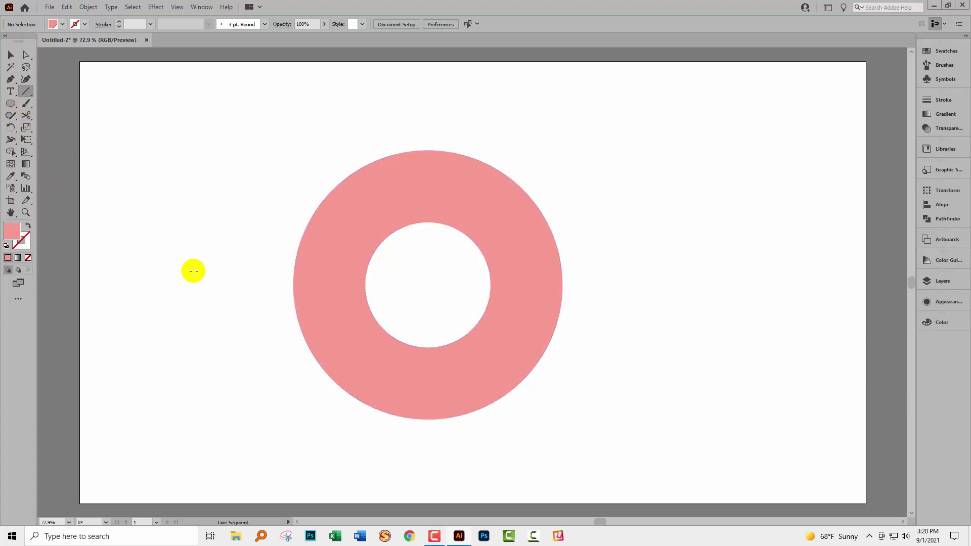
mouse_move(205, 274)
mouse_down()
mouse_move(655, 285)
mouse_move(666, 276)
mouse_up()
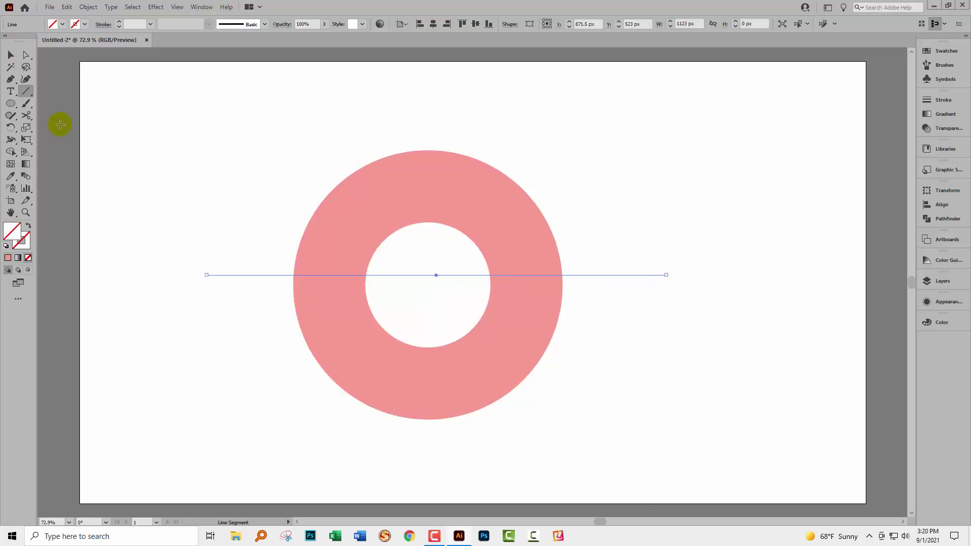
click(119, 24)
click(119, 22)
click(119, 23)
click(119, 22)
click(120, 23)
click(119, 22)
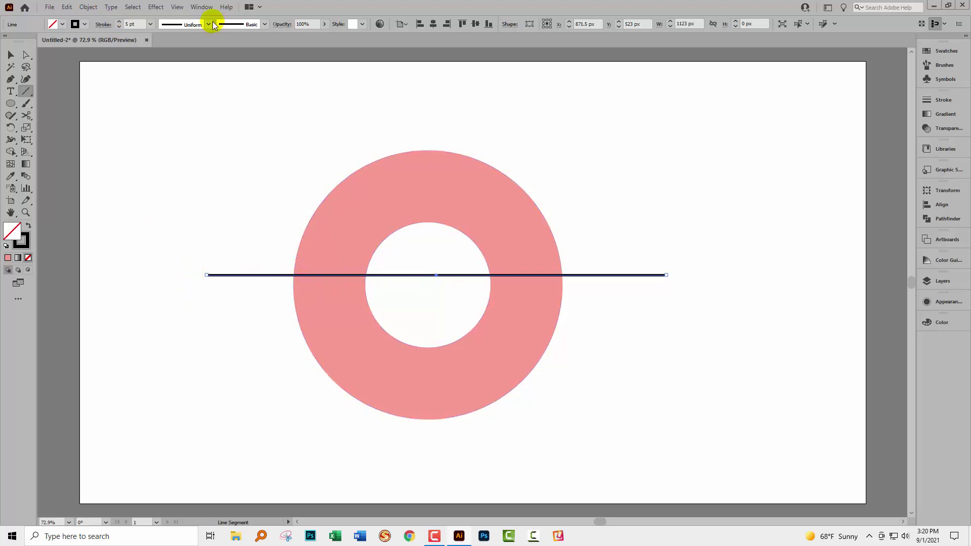
Apply the Zig Zag effect to the horizontal line with an absolute size of 60 px.
click(157, 7)
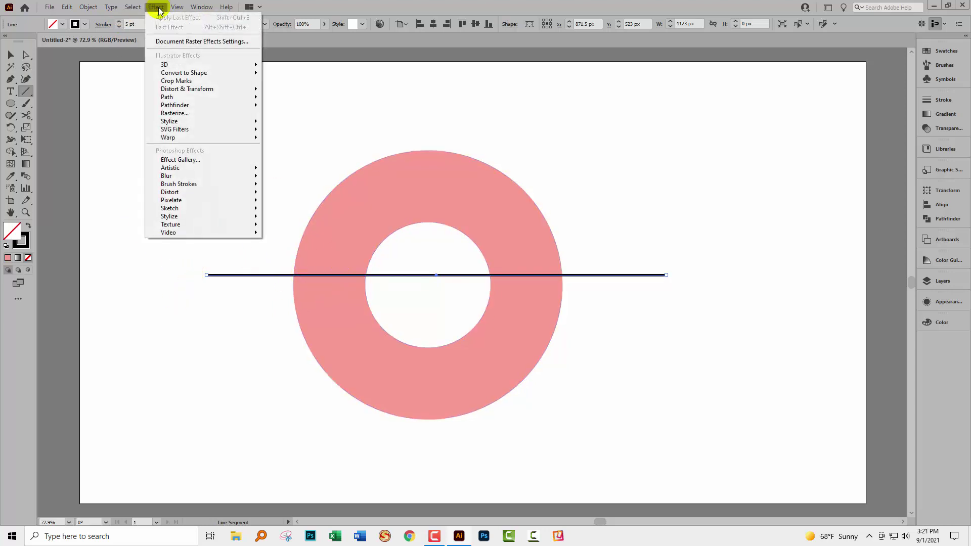
mouse_move(174, 89)
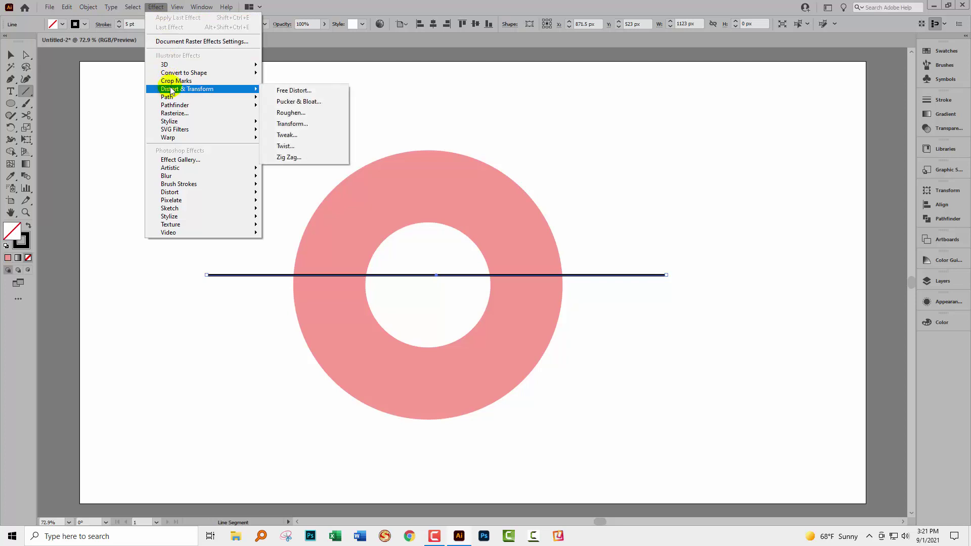
click(302, 158)
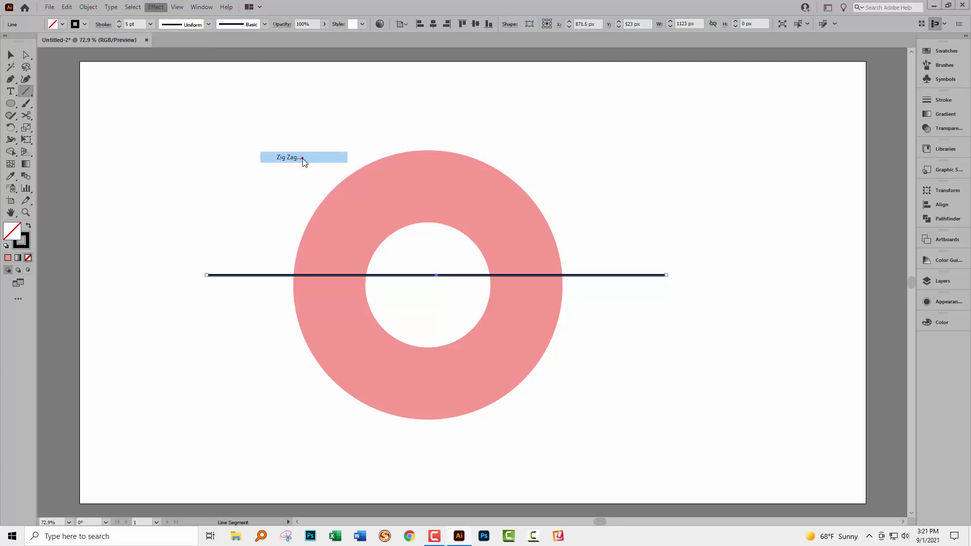
drag(474, 203, 713, 330)
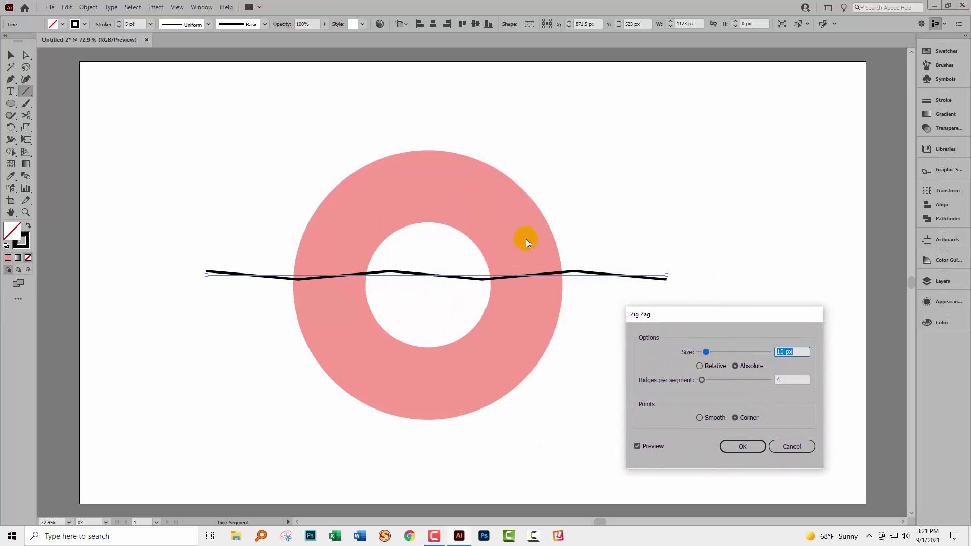
double_click(791, 352)
key(shift+Up)
key(shift+Up)
key(shift+Up)
key(shift+Up)
Set the Zig Zag effect to 7 ridges per segment with smooth points and accept it.
click(782, 381)
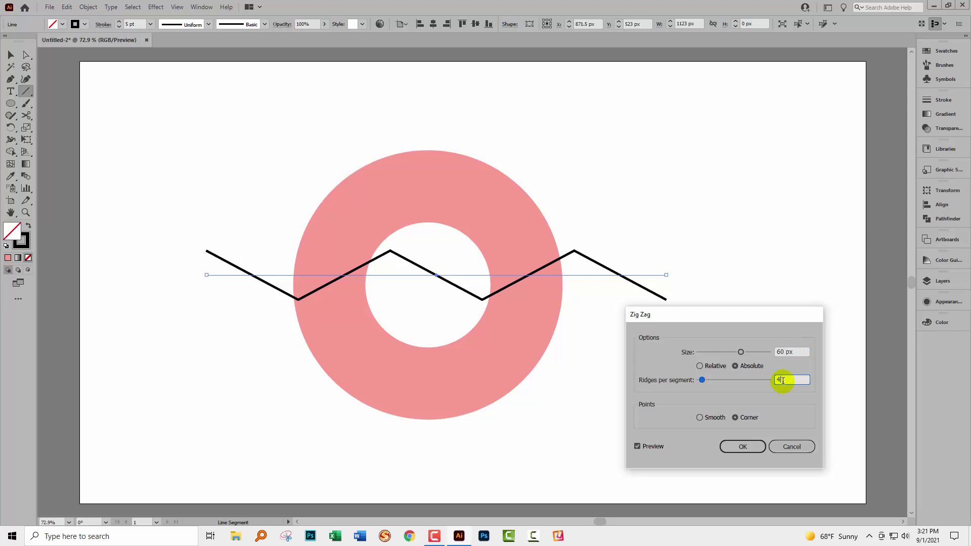
key(Up)
key(Up)
key(Up)
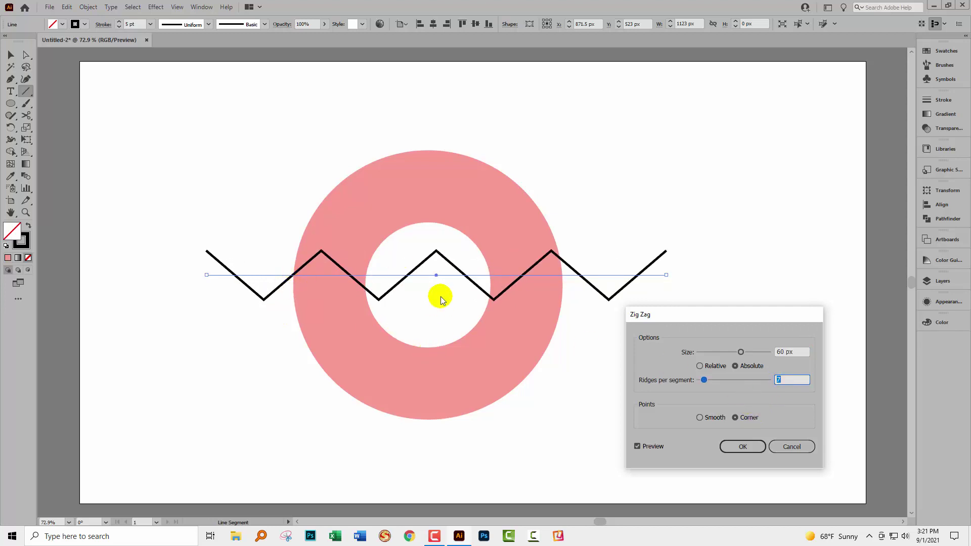
click(698, 417)
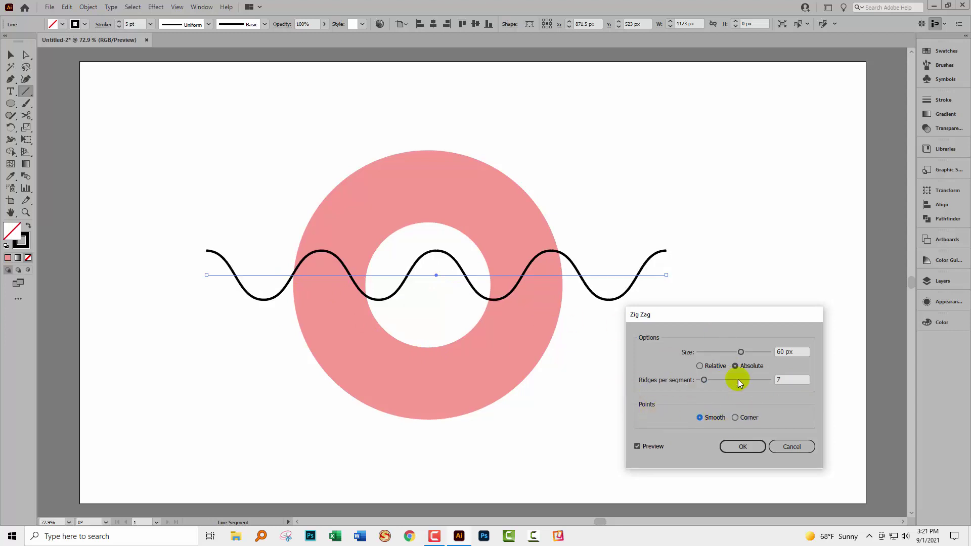
click(743, 447)
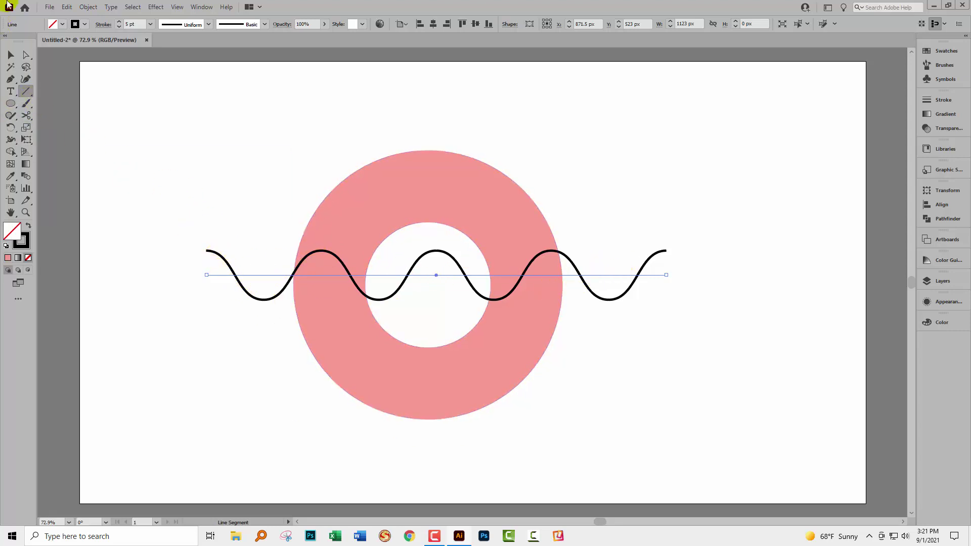
Expand the appearance of the wavy line into an editable path and deselect it.
click(88, 8)
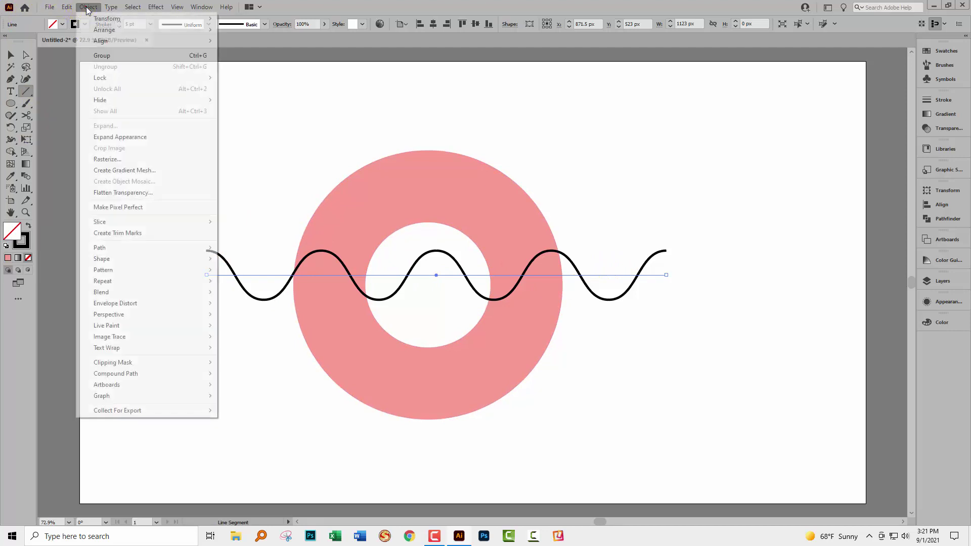
click(122, 138)
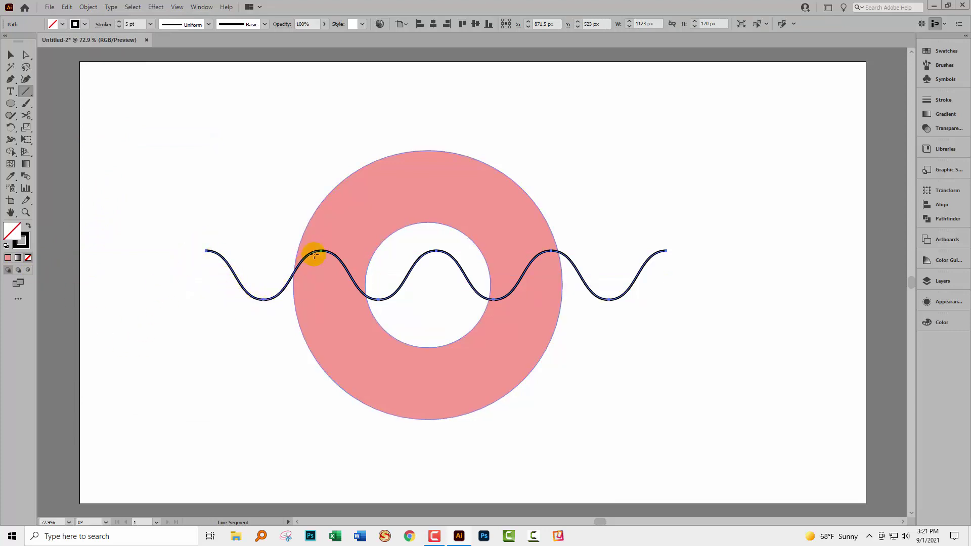
click(11, 54)
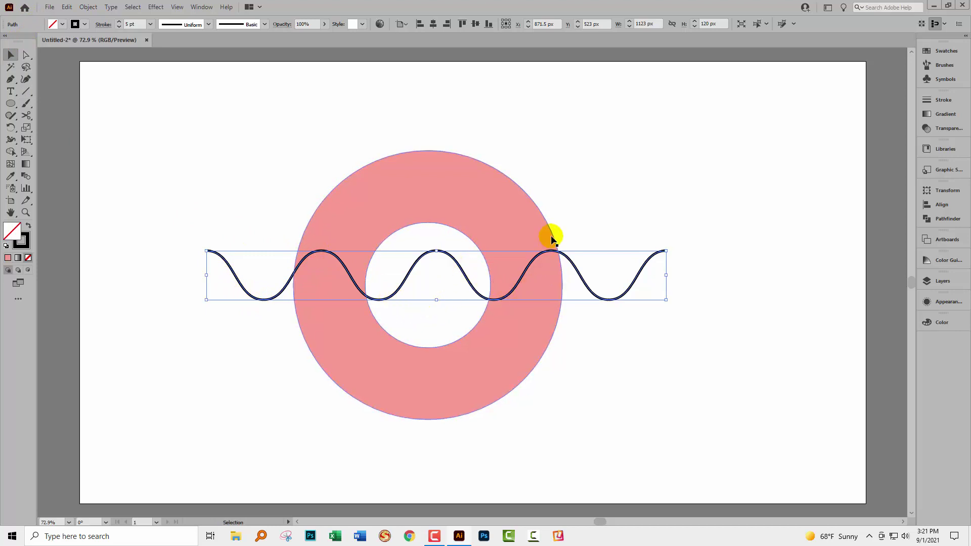
click(176, 246)
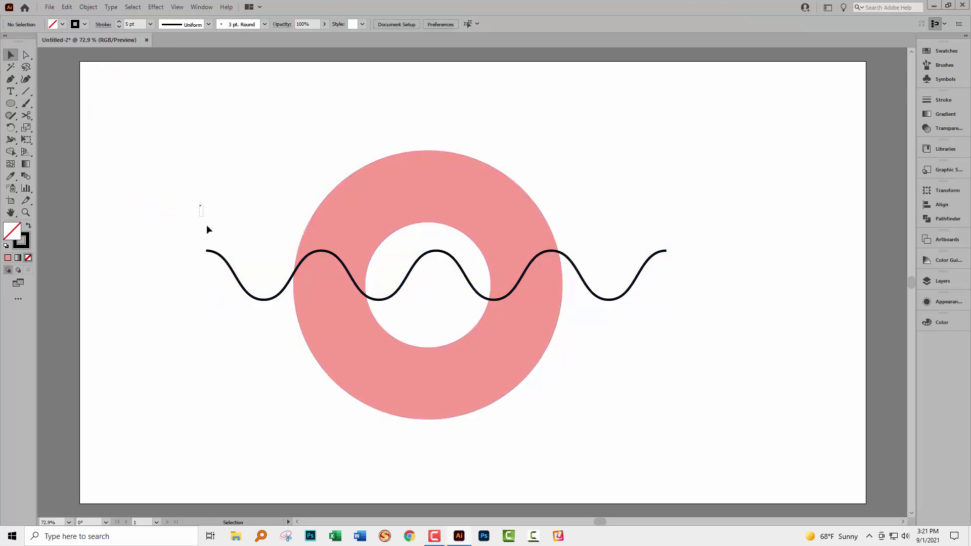
Select the wavy line and split the donut along it with Divide Objects Below.
drag(200, 206, 217, 344)
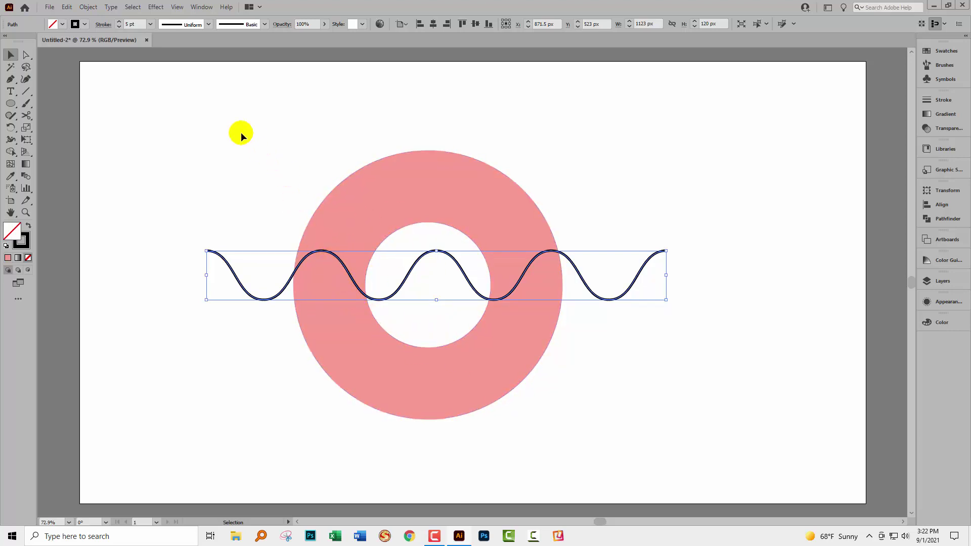
click(87, 7)
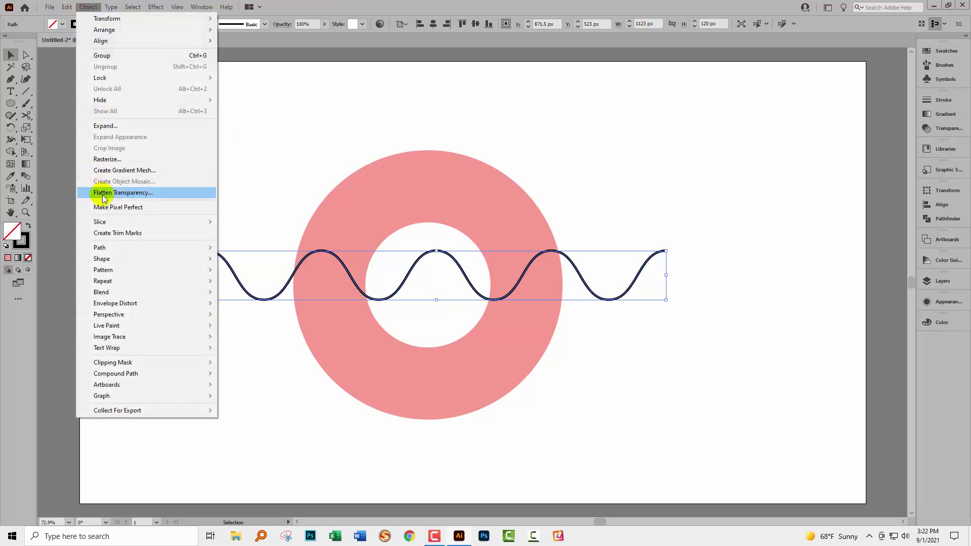
mouse_move(96, 247)
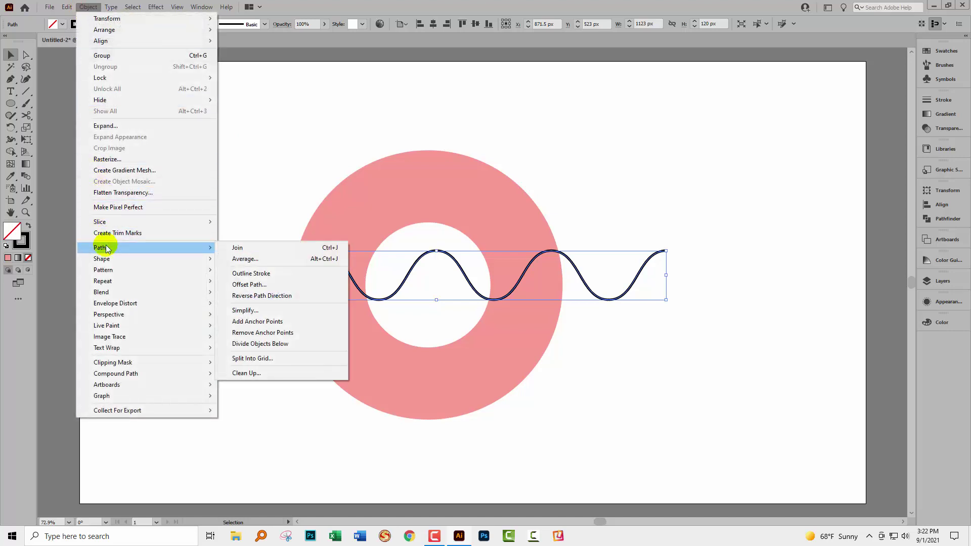
click(268, 344)
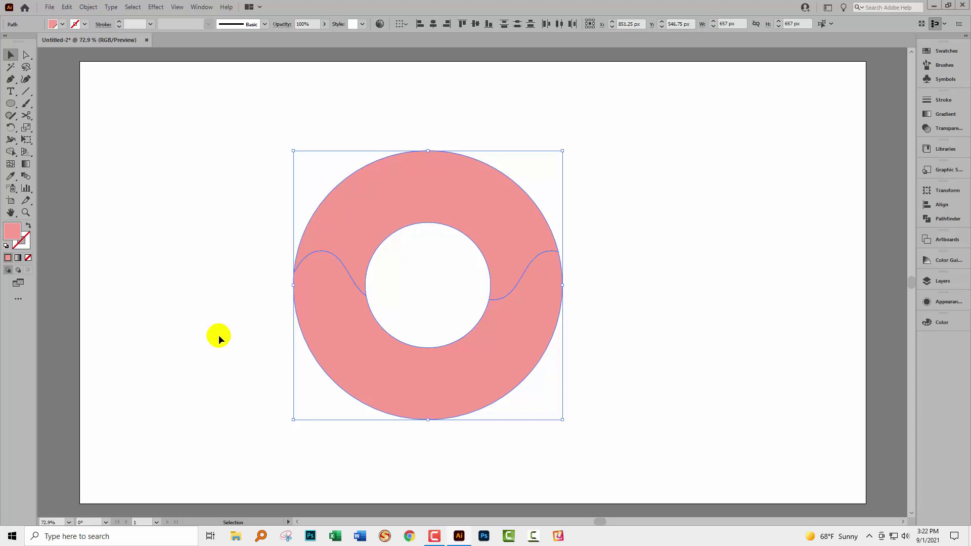
click(219, 334)
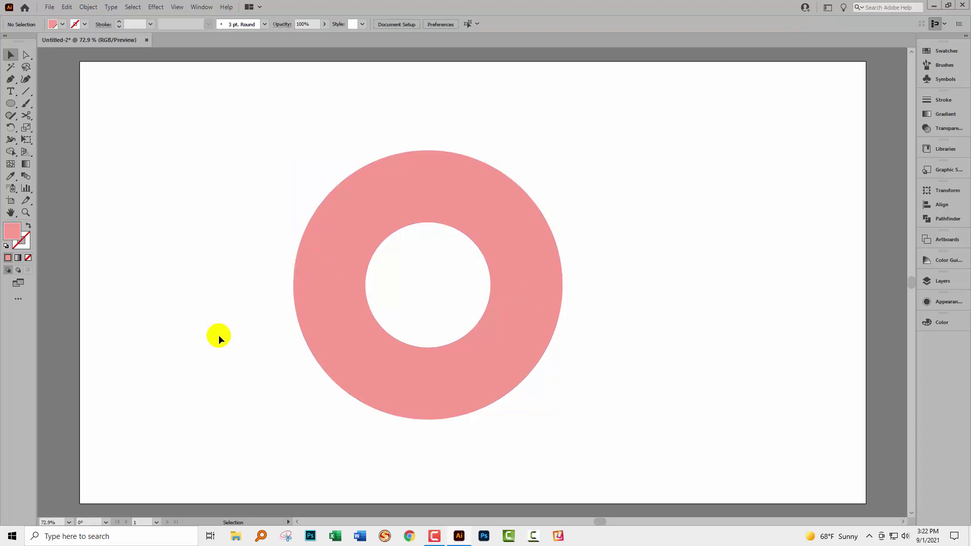
Pull the two donut pieces apart, placing the upper piece just above the lower one with a thin wavy gap between them.
click(341, 355)
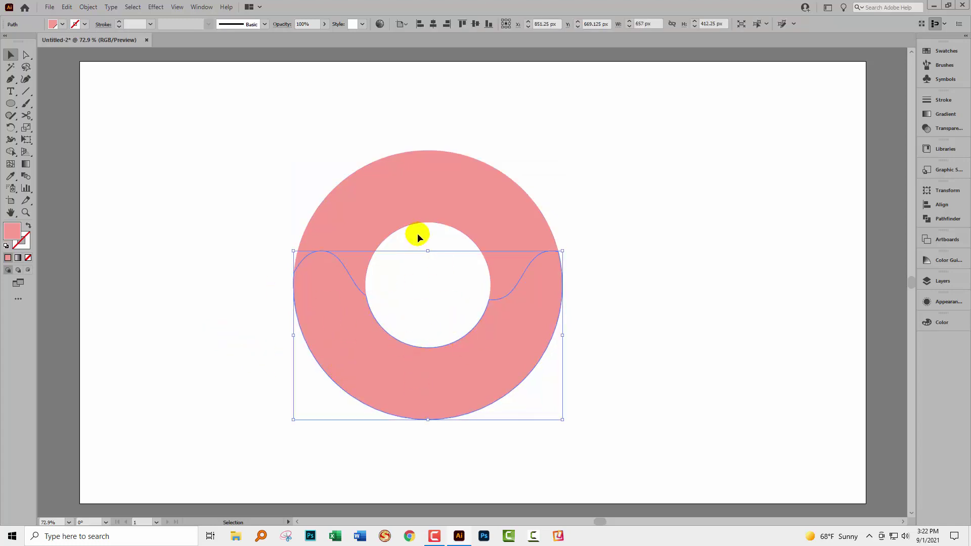
click(433, 200)
click(392, 362)
drag(392, 362, 393, 394)
drag(415, 222, 419, 203)
click(617, 321)
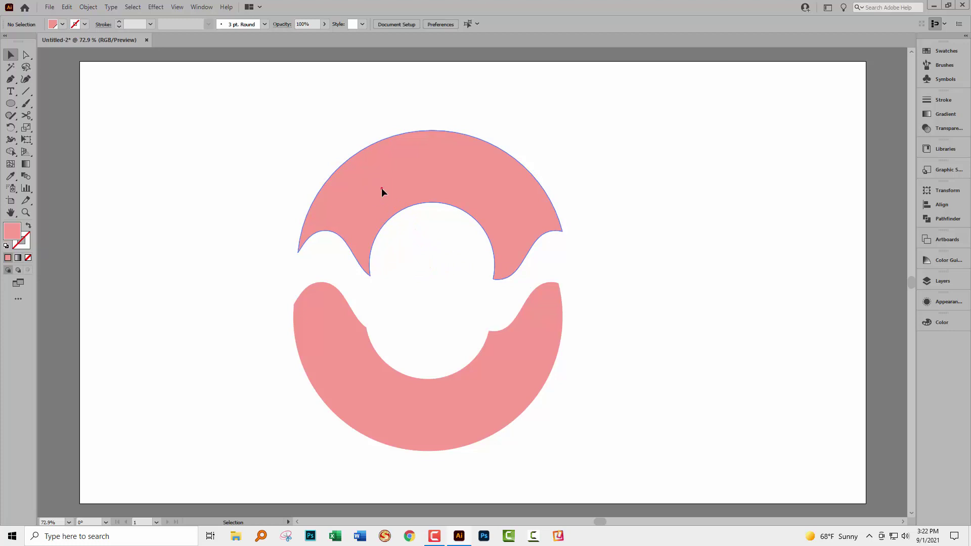
drag(381, 188, 377, 235)
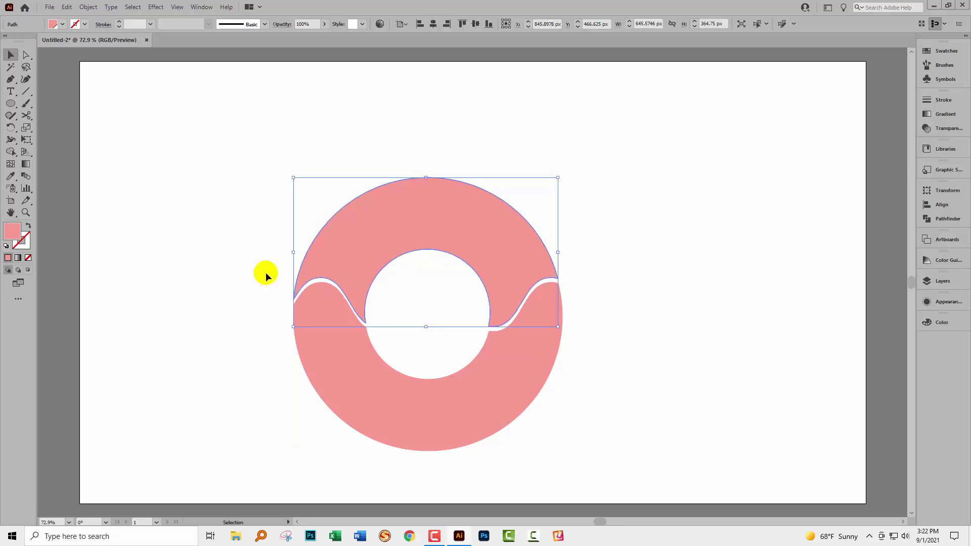
click(626, 333)
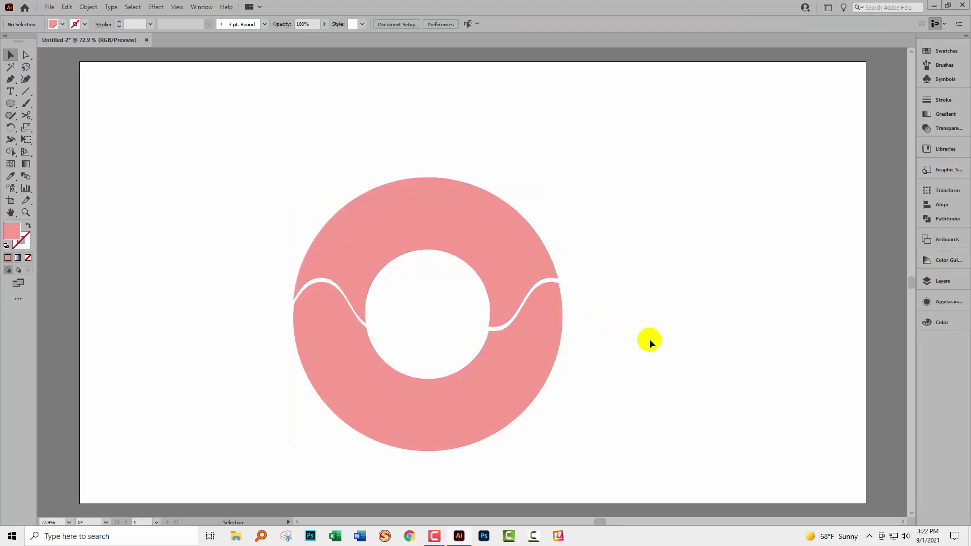